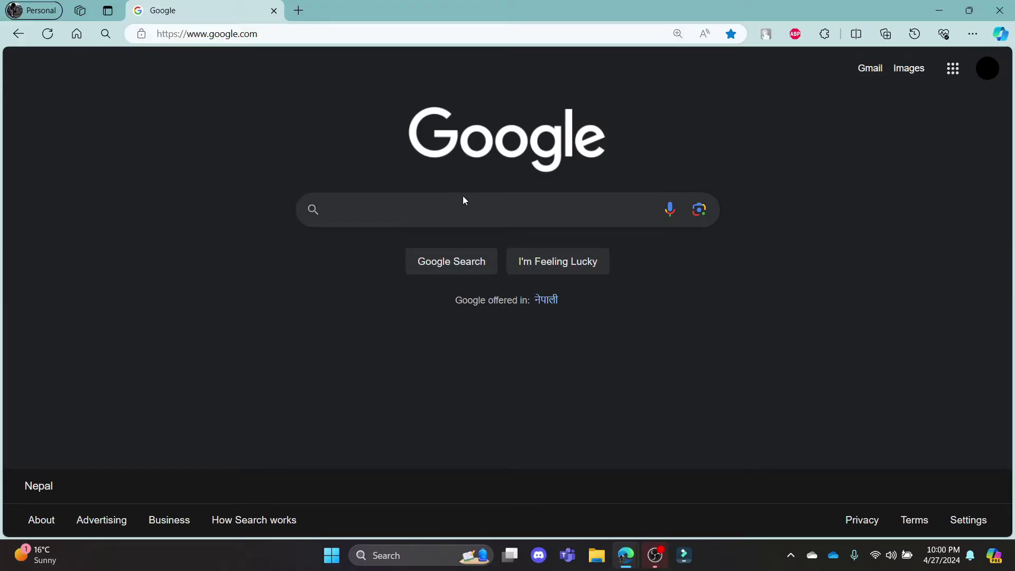
- Search Google for 'krea ai login' and open the 'Login to use KREA' result
{"action": "left_click", "coordinate": [403, 208]}
{"action": "type", "text": "krea ai login"}
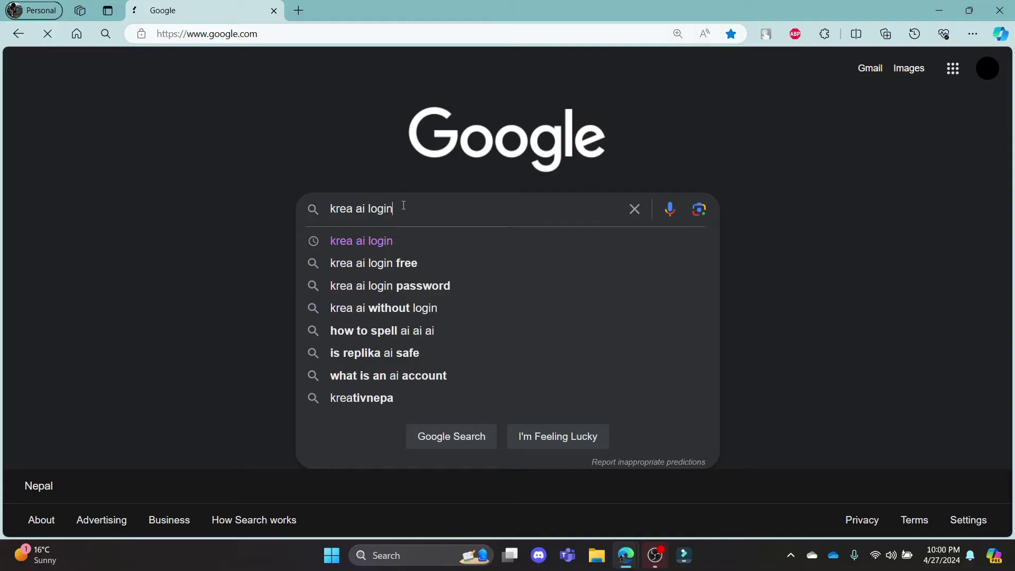
{"action": "key", "text": "Return"}
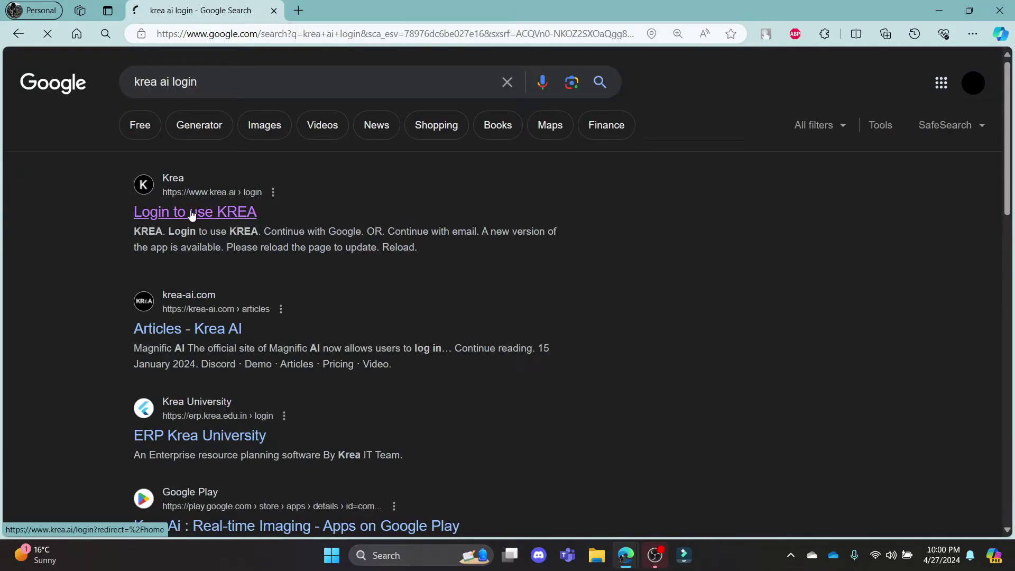
{"action": "left_click", "coordinate": [192, 213]}
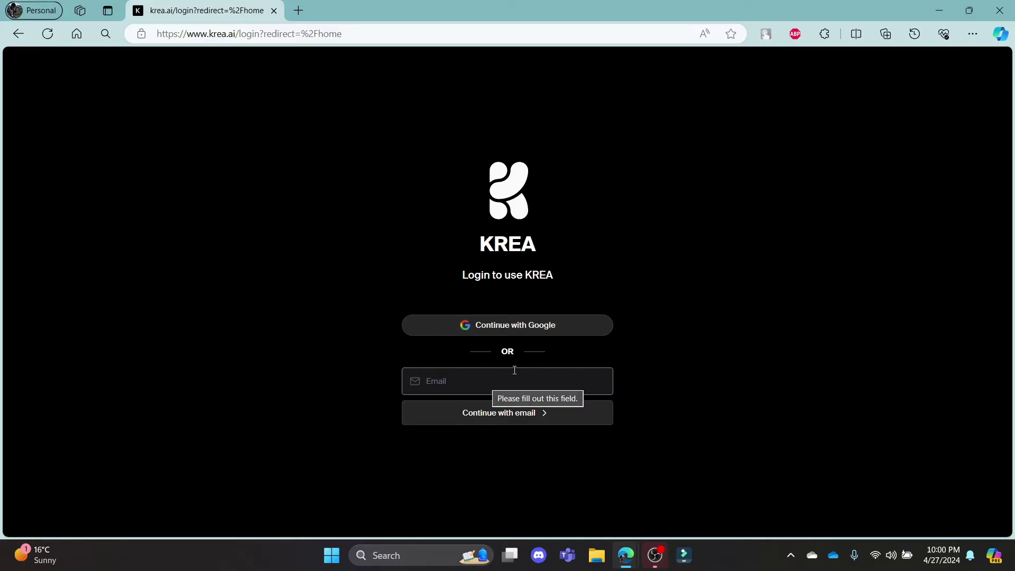
- Sign in to KREA through Continue with Google, using the first account in the chooser
{"action": "left_click", "coordinate": [515, 330]}
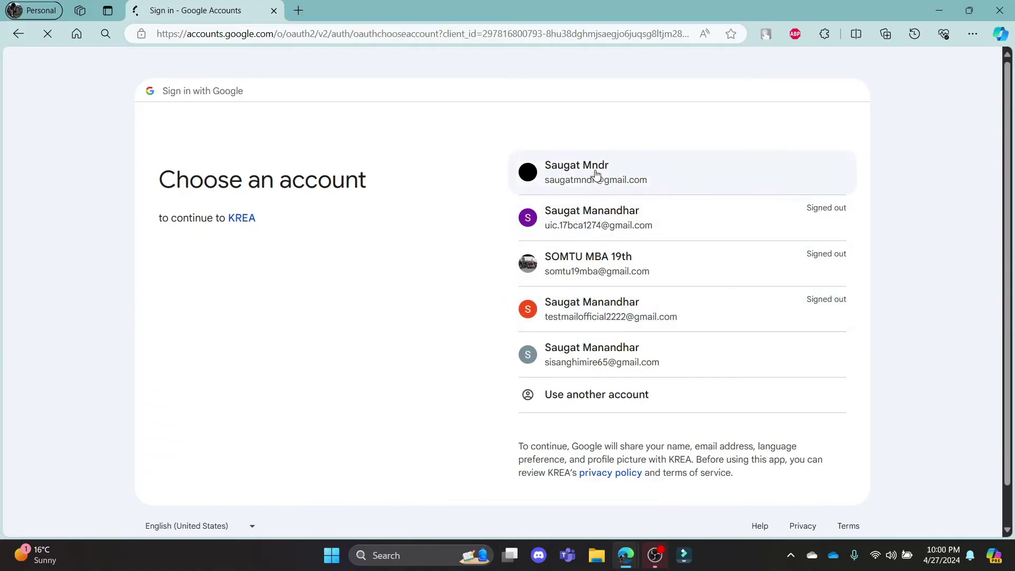
{"action": "left_click", "coordinate": [594, 169]}
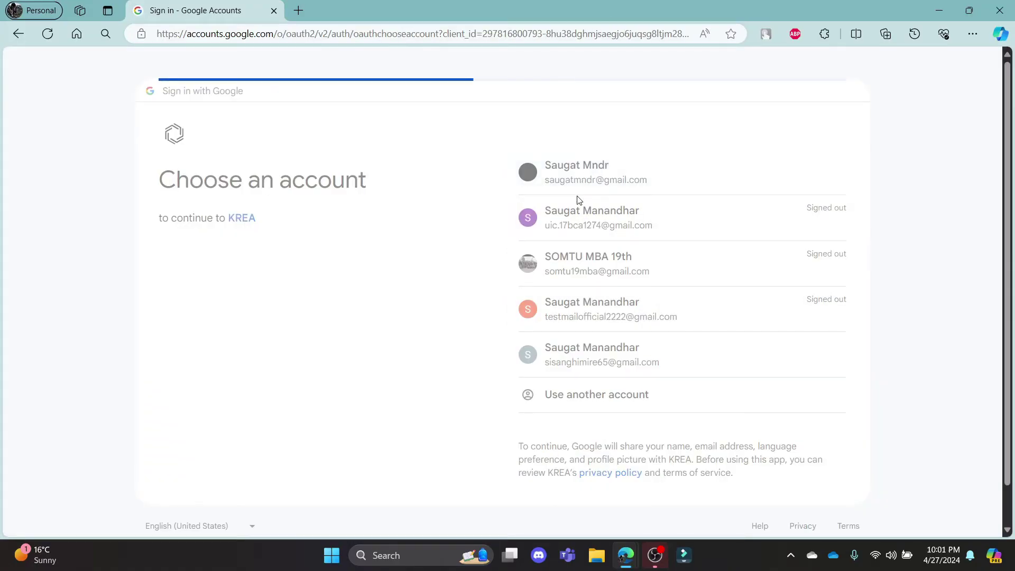
{"action": "left_click", "coordinate": [655, 361]}
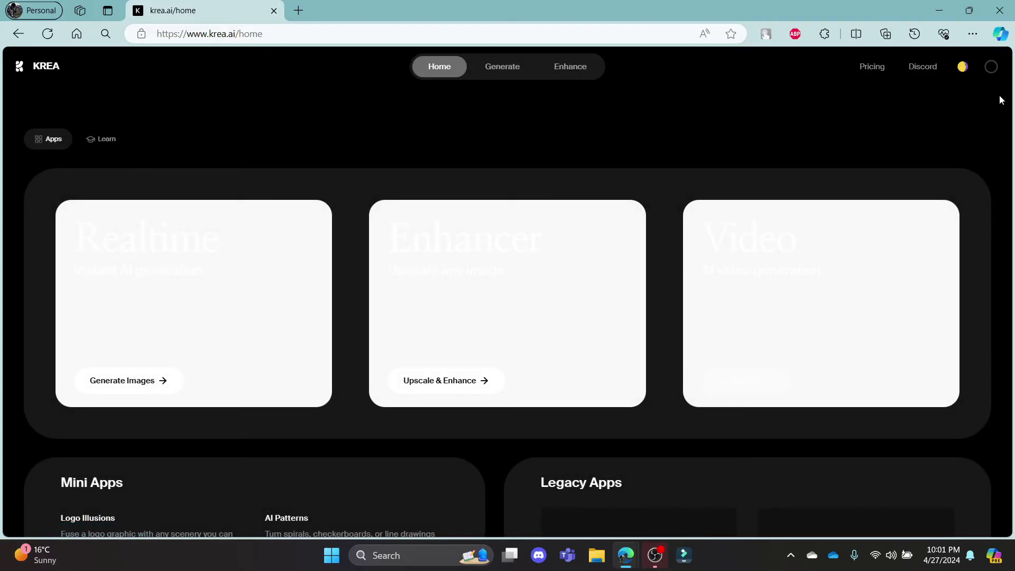
- Sign out of KREA from the avatar menu and return to the login page
{"action": "left_click", "coordinate": [991, 67]}
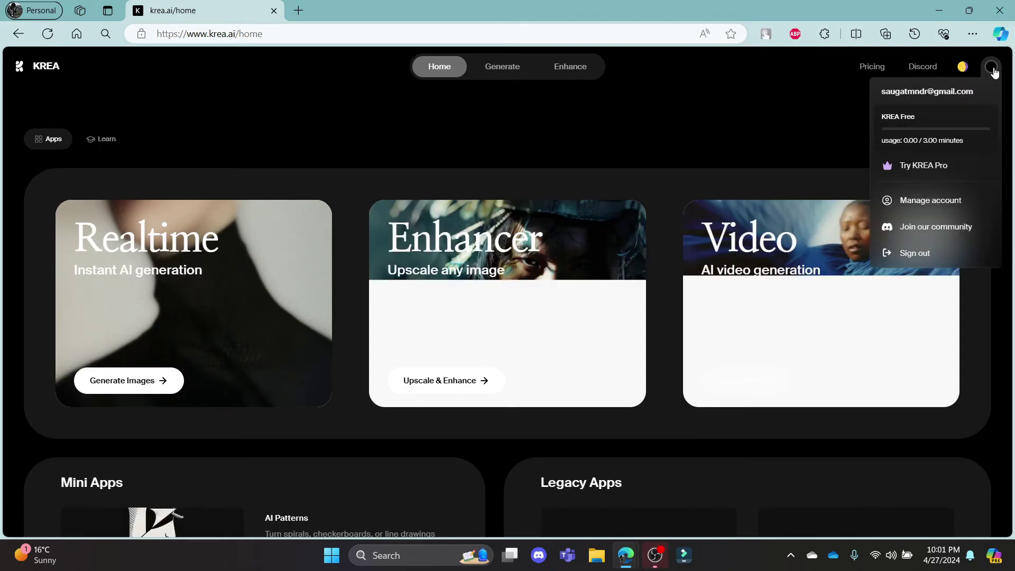
{"action": "left_click", "coordinate": [908, 253]}
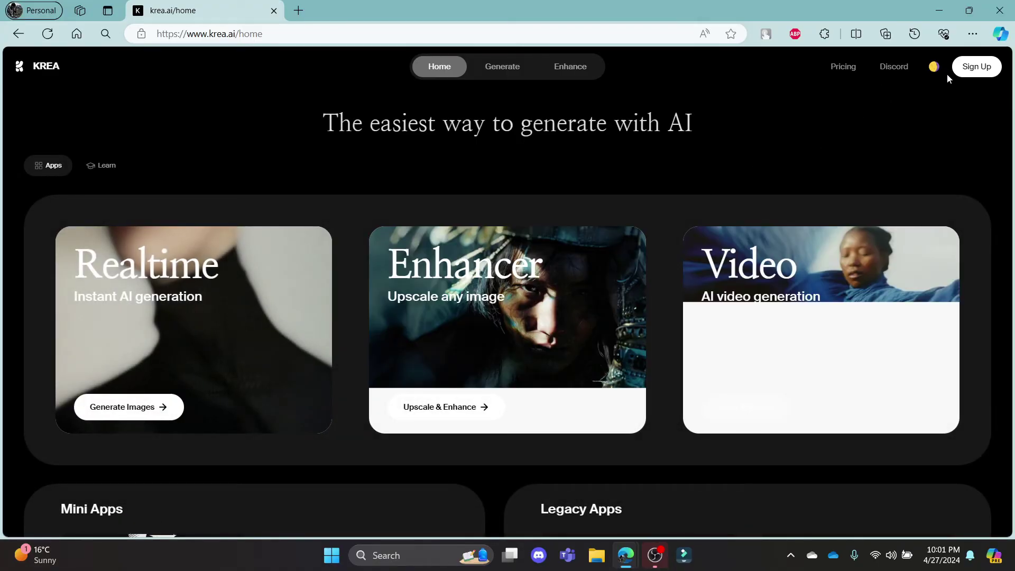
{"action": "left_click", "coordinate": [975, 67]}
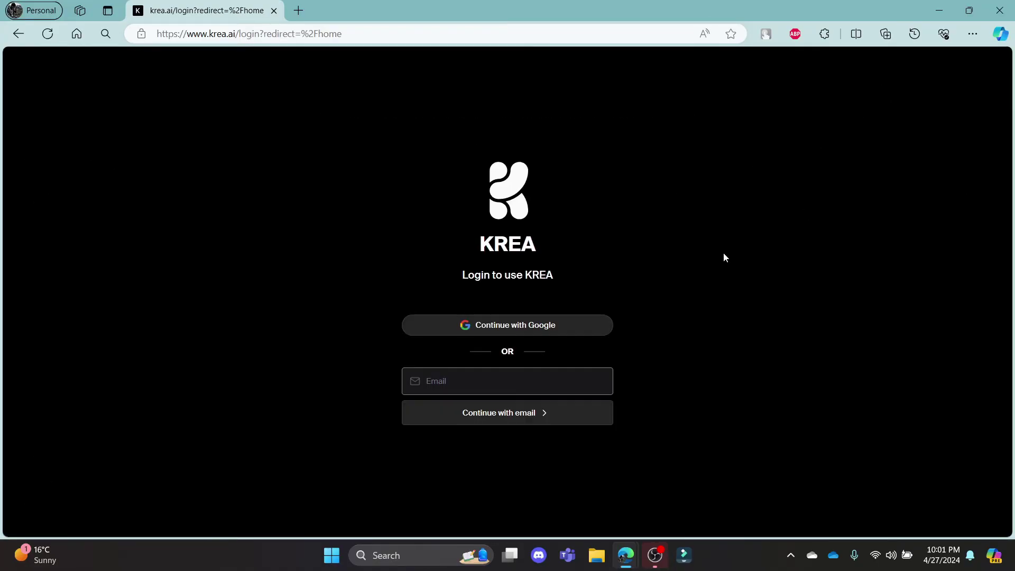
- Log back in with the autofilled email and the same Google account
{"action": "left_click", "coordinate": [450, 380]}
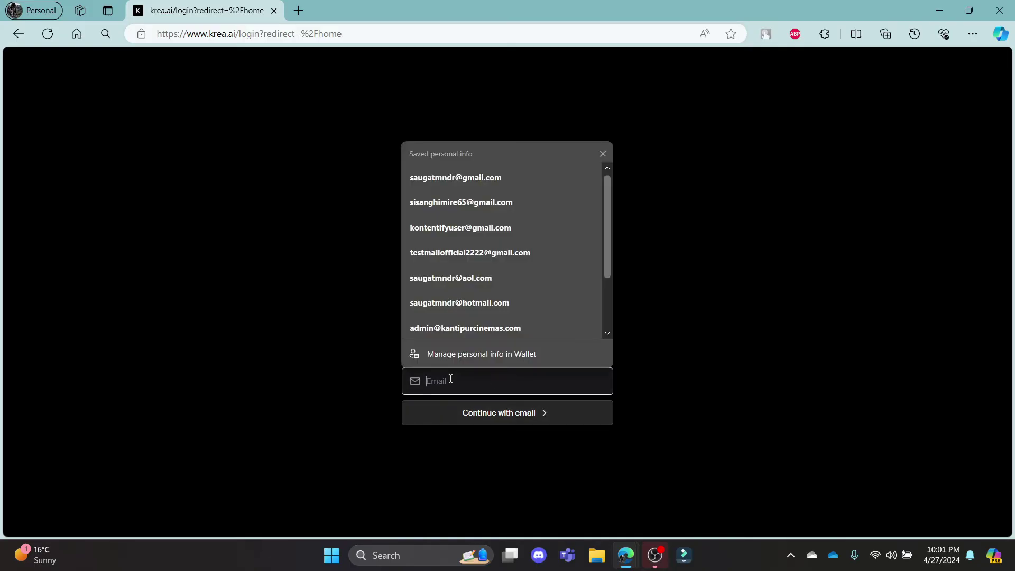
{"action": "left_click", "coordinate": [469, 185]}
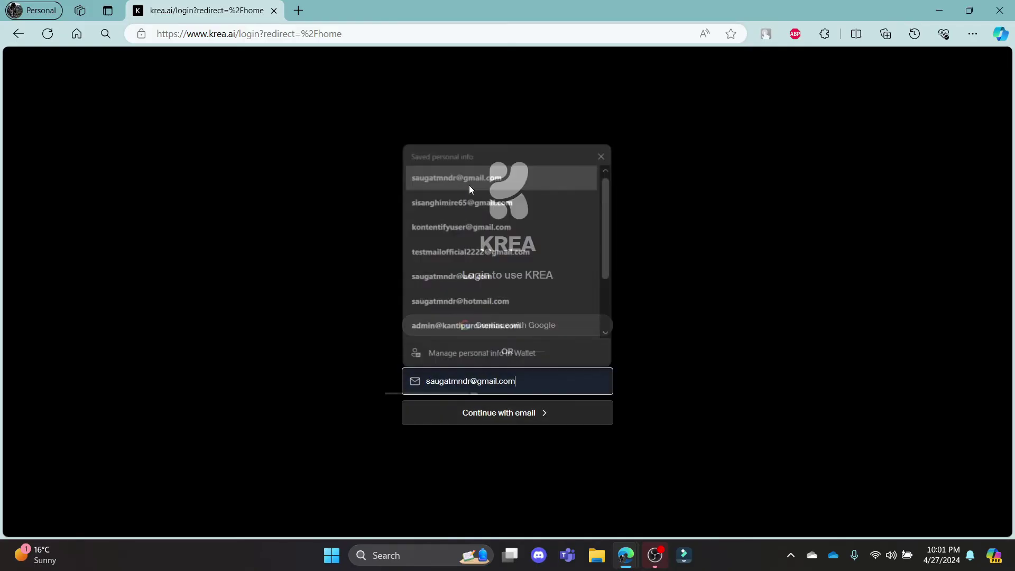
{"action": "left_click", "coordinate": [507, 420]}
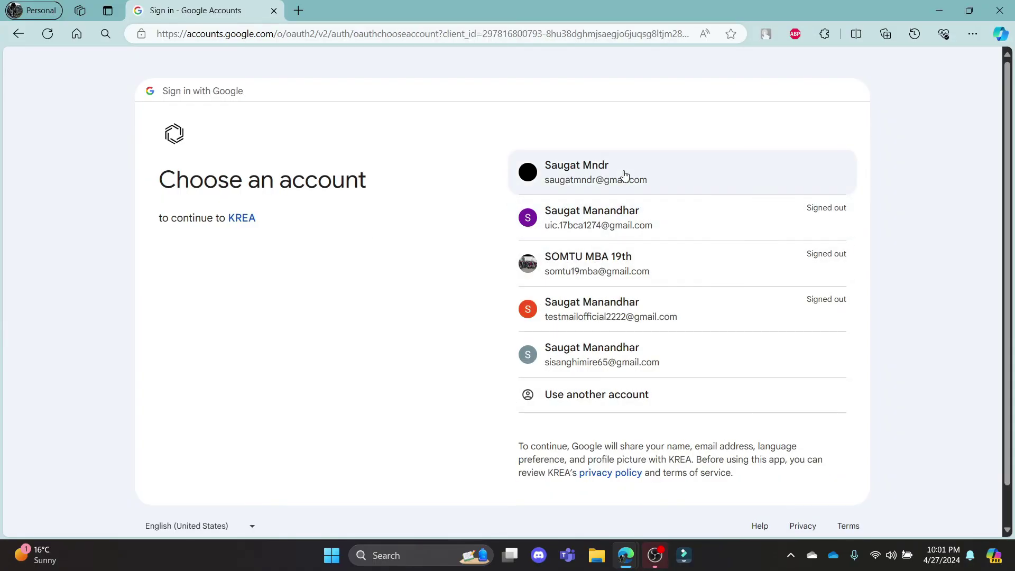
{"action": "left_click", "coordinate": [632, 177]}
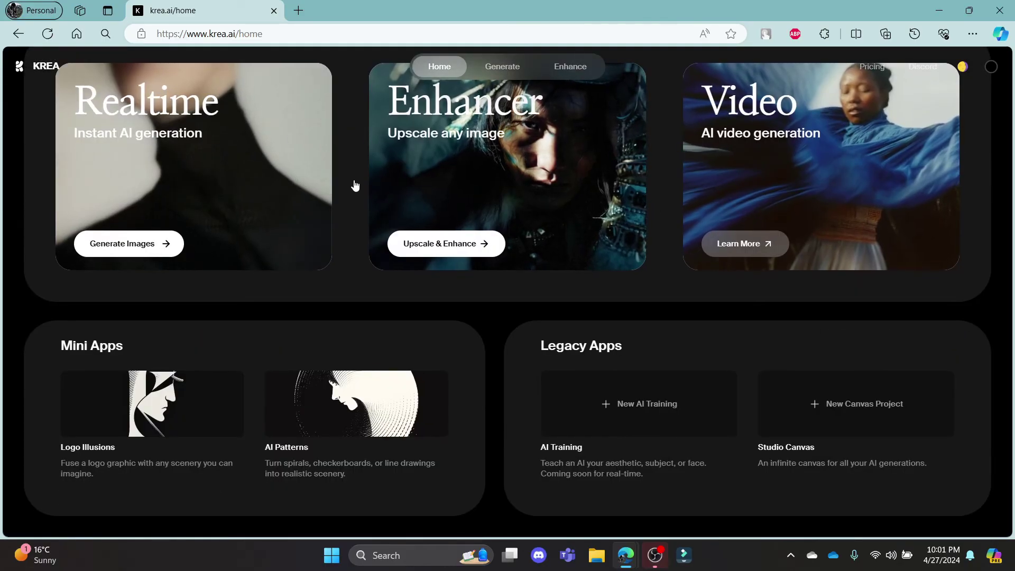
{"action": "scroll", "coordinate": [657, 198], "scroll_direction": "up", "scroll_amount": 2}
{"action": "scroll", "coordinate": [848, 254], "scroll_direction": "down", "scroll_amount": 2}
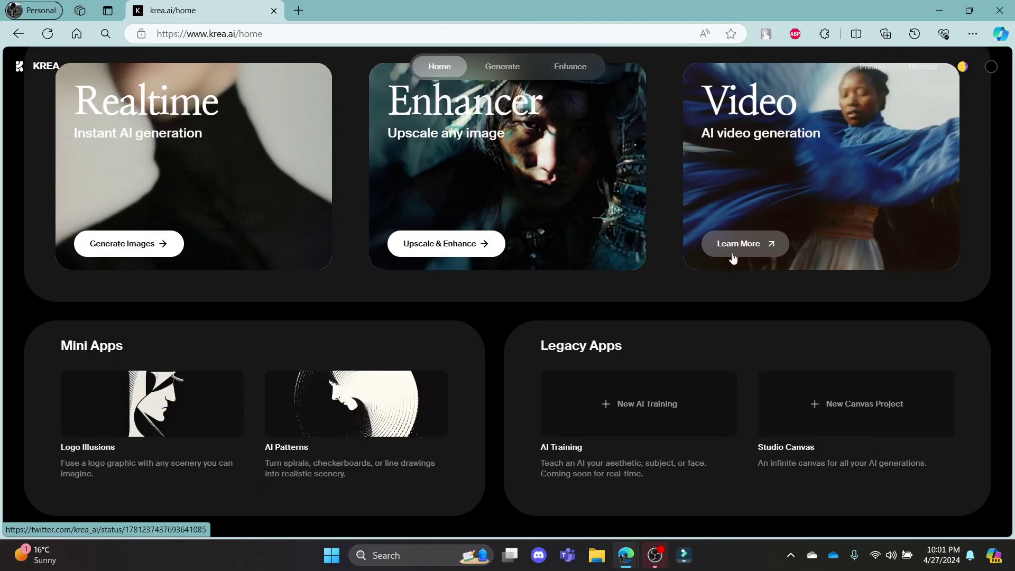